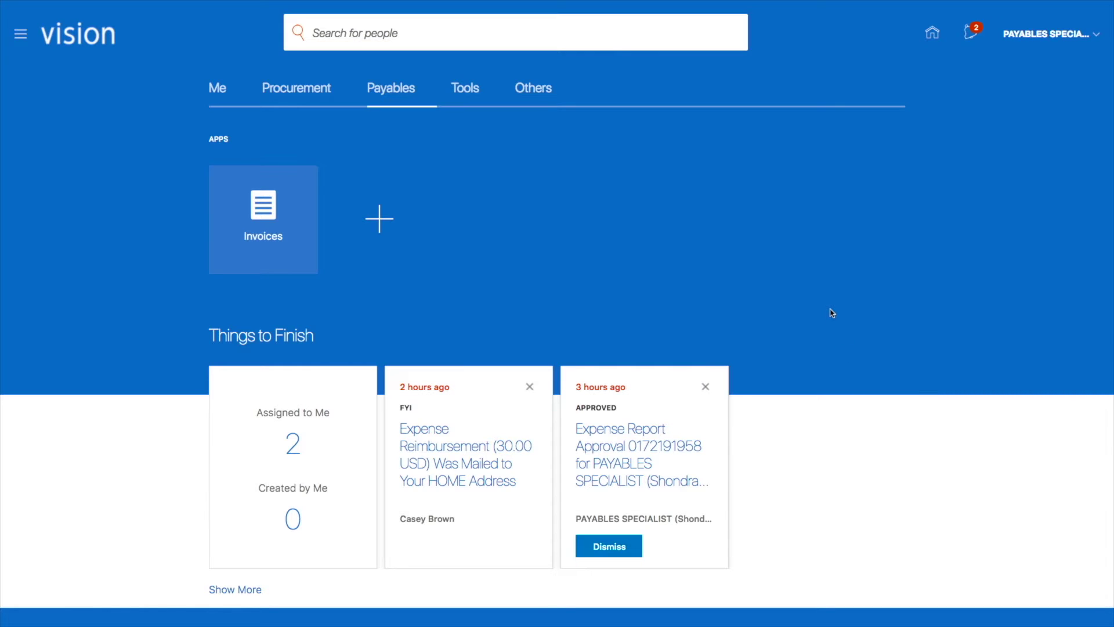
Switch the home page to the Me section and open the Navigator menu.
click(218, 91)
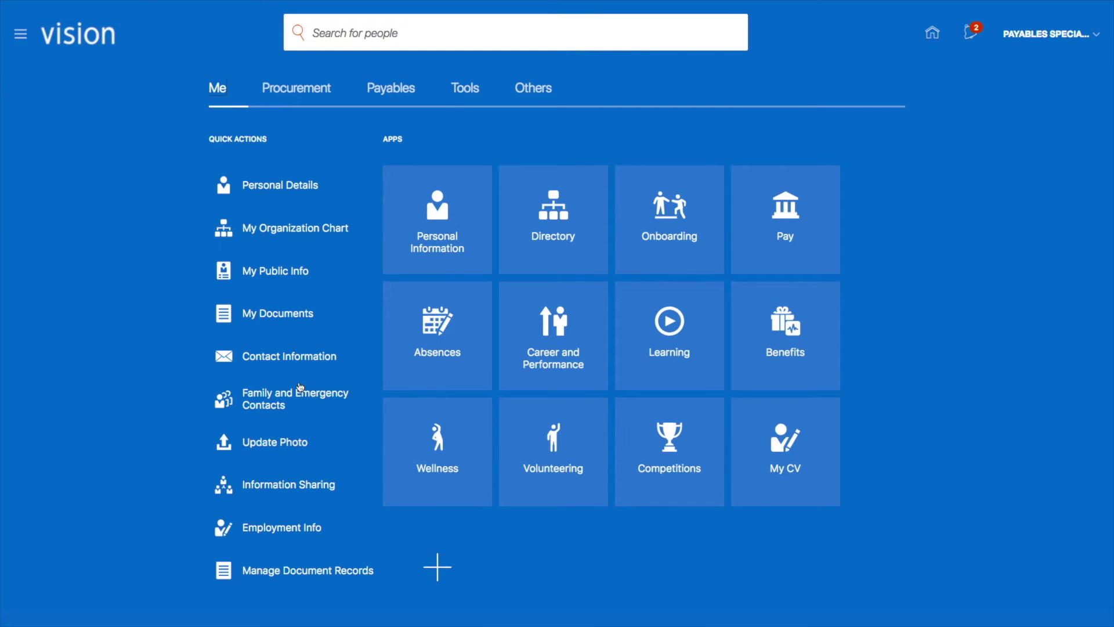
scroll(300, 386, down, 2)
scroll(301, 386, up, 2)
click(22, 35)
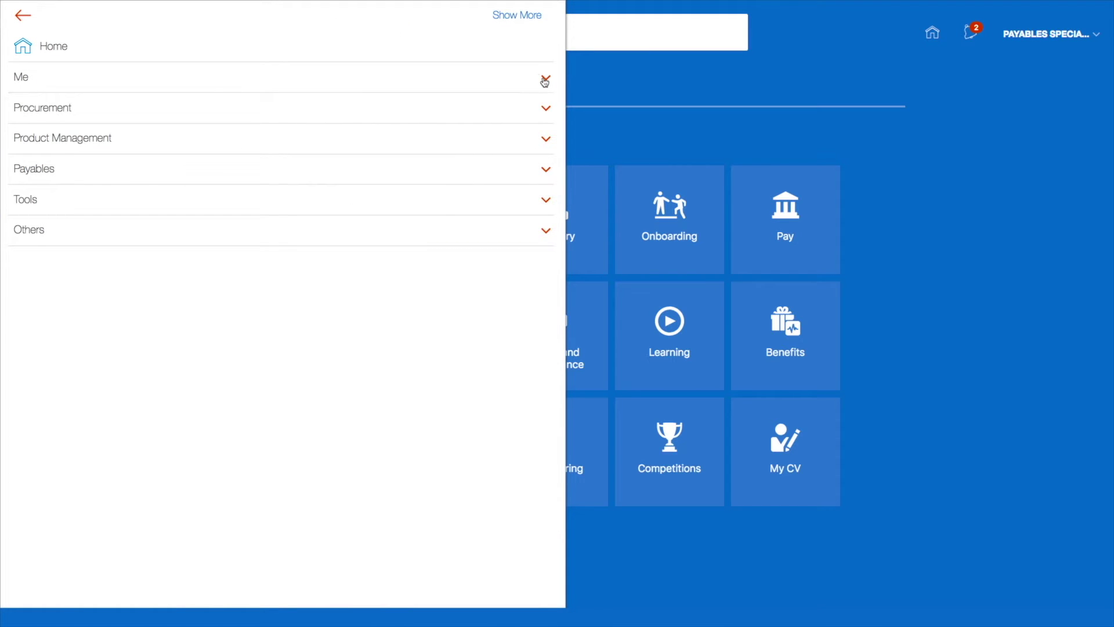
Go to Me > Expenses in the Navigator to reach Travel and Expenses.
click(545, 80)
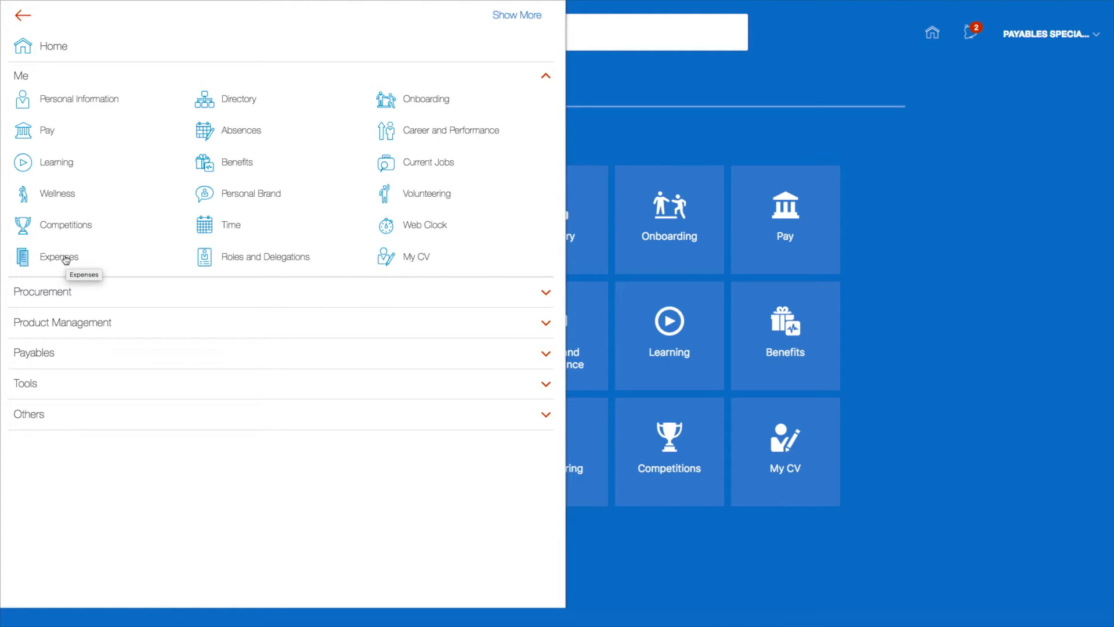
click(59, 257)
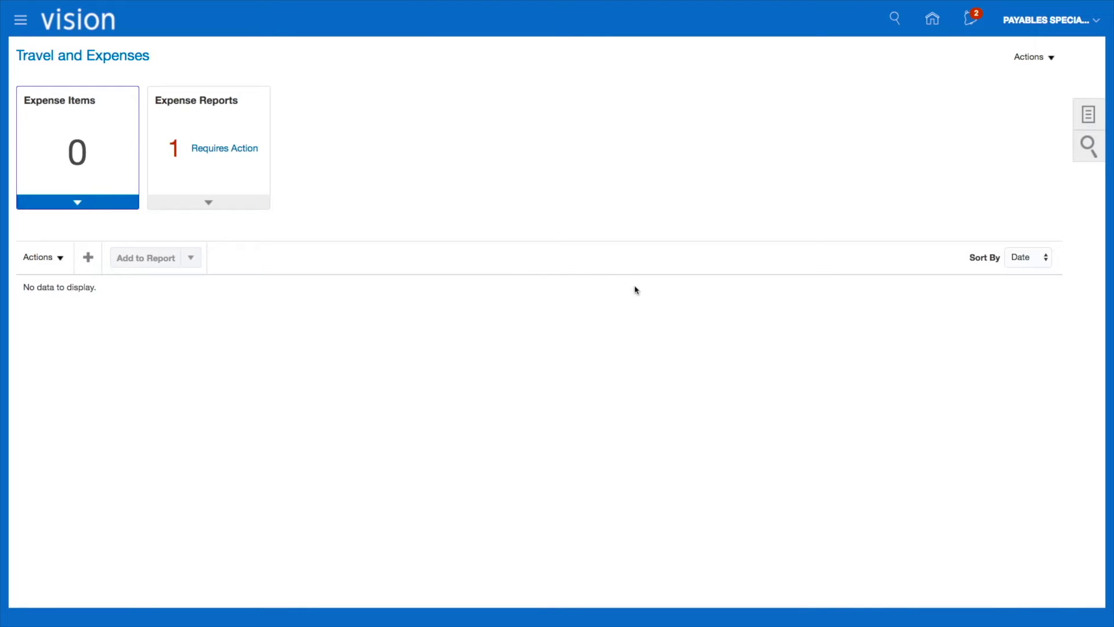
Start a new expense report from the Expense Reports list.
click(235, 203)
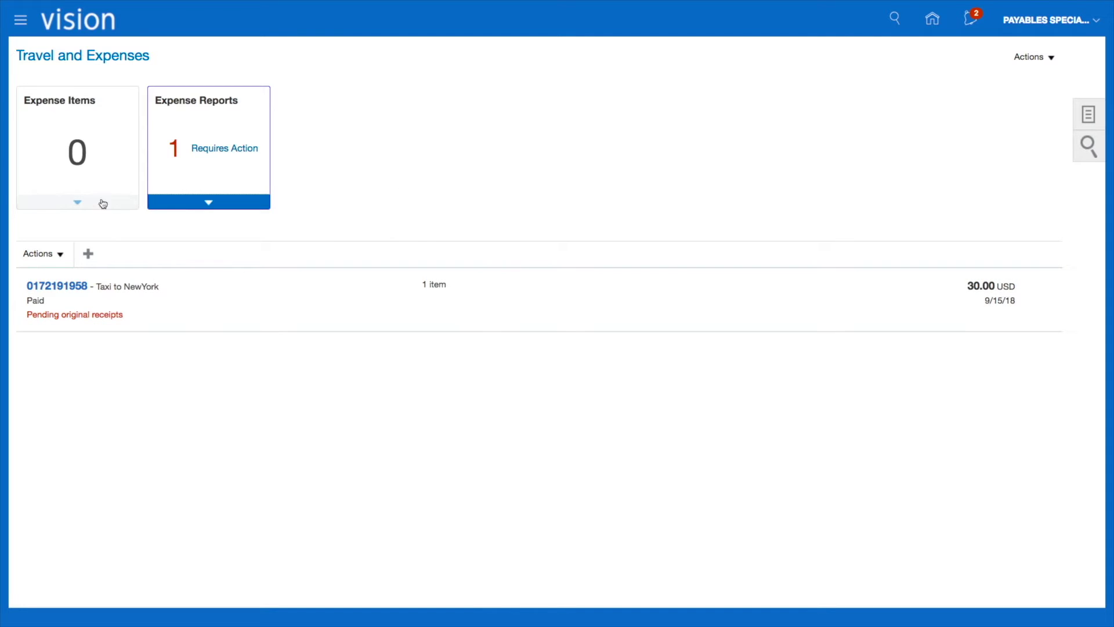
click(88, 253)
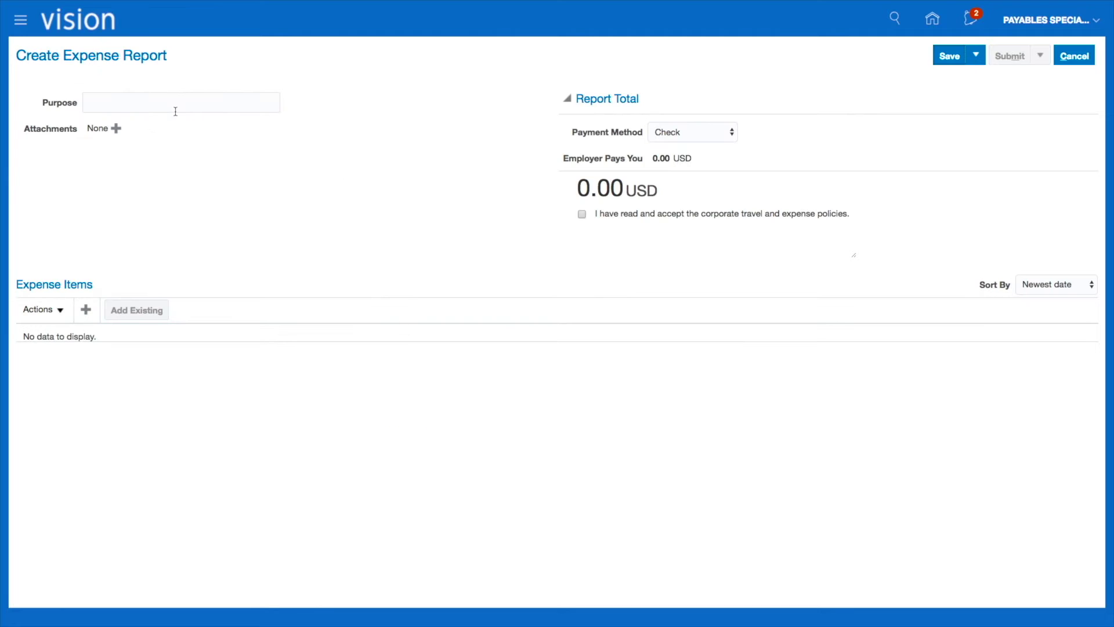
Set the report purpose to 'Taxi From New York' and add an item paid by Check.
click(145, 103)
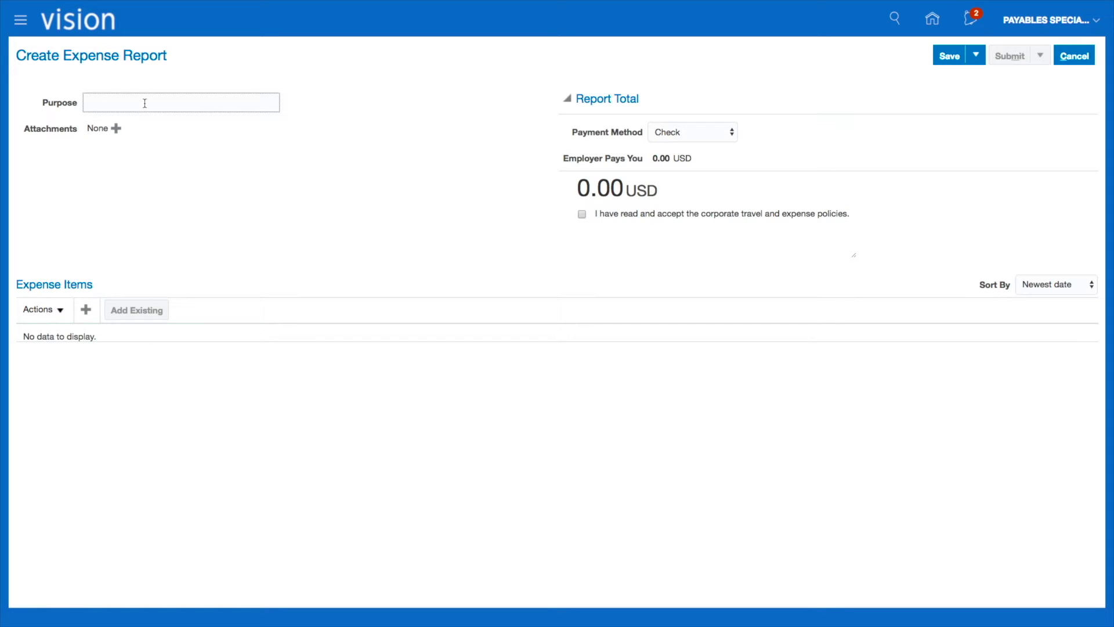
text(Taxi From New )
text(Yor)
text(k)
click(230, 228)
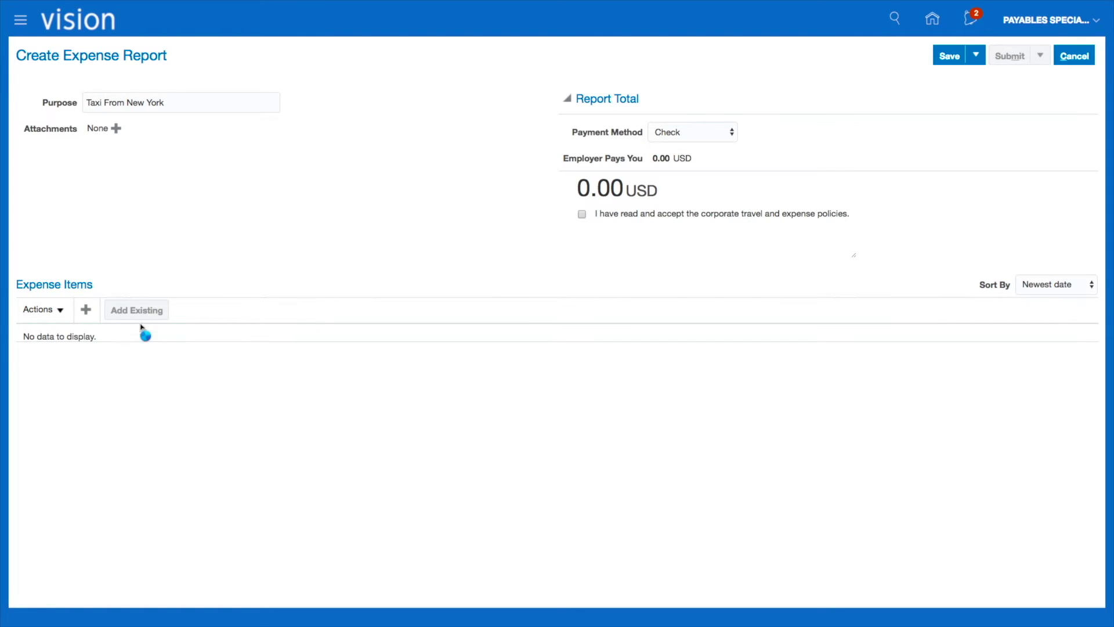
click(85, 309)
click(732, 132)
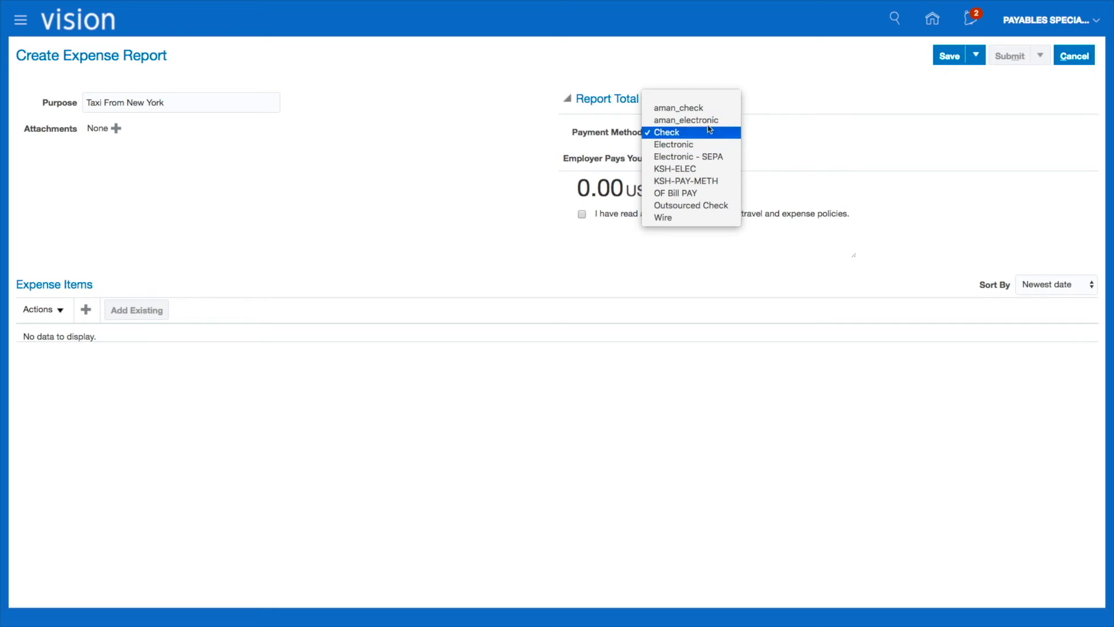
click(781, 142)
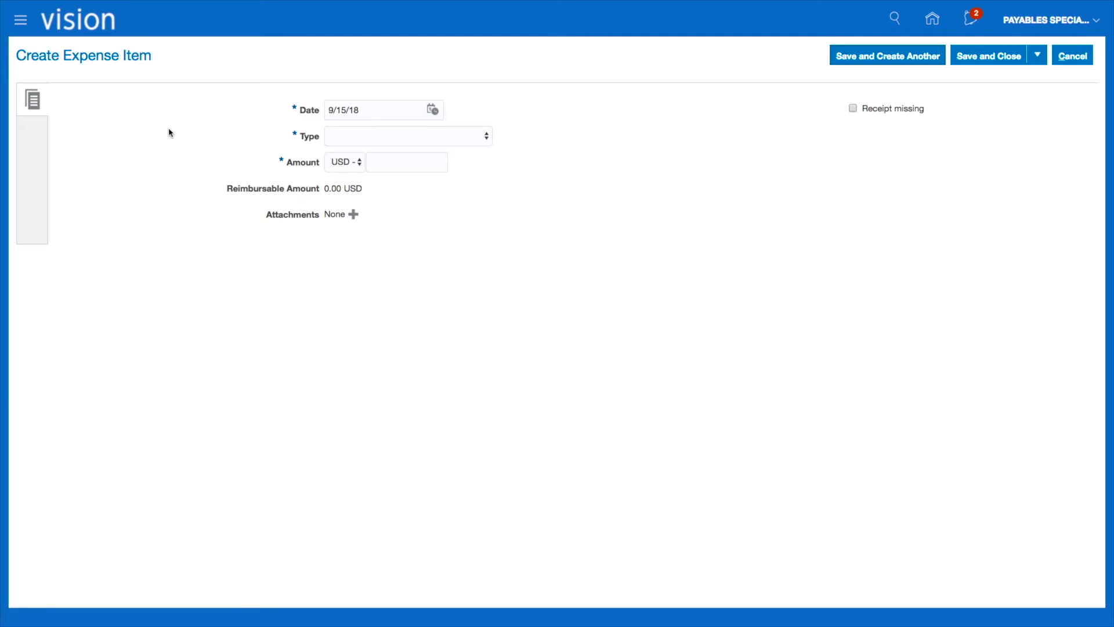
Make the item a Taxi expense of 25.00 USD and add an attachment row.
click(476, 137)
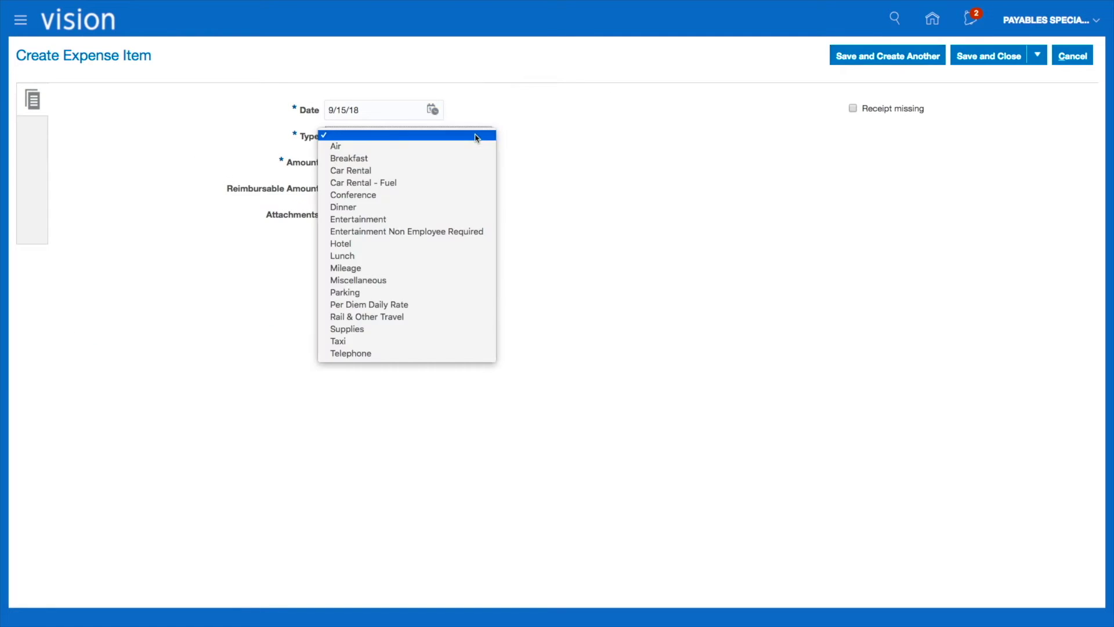
click(404, 348)
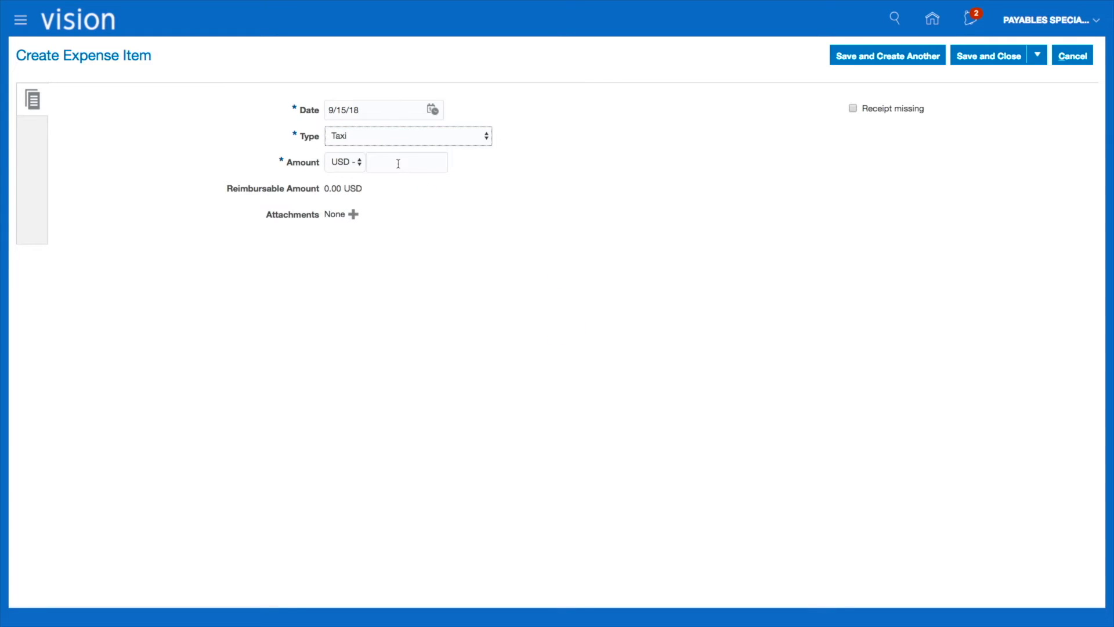
click(398, 163)
text(5)
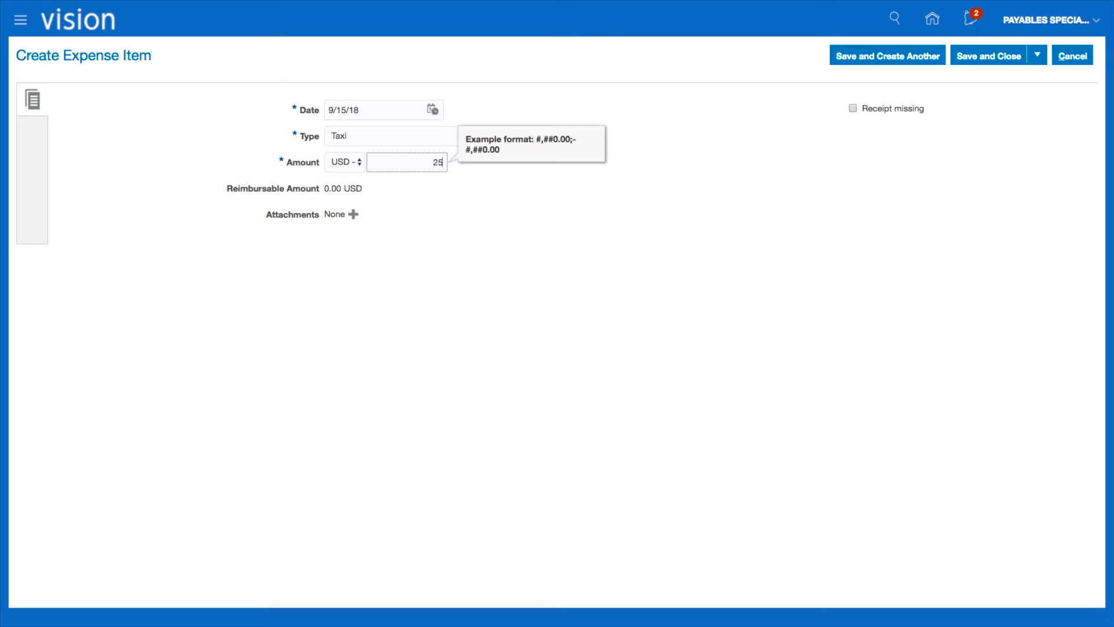
key(Tab)
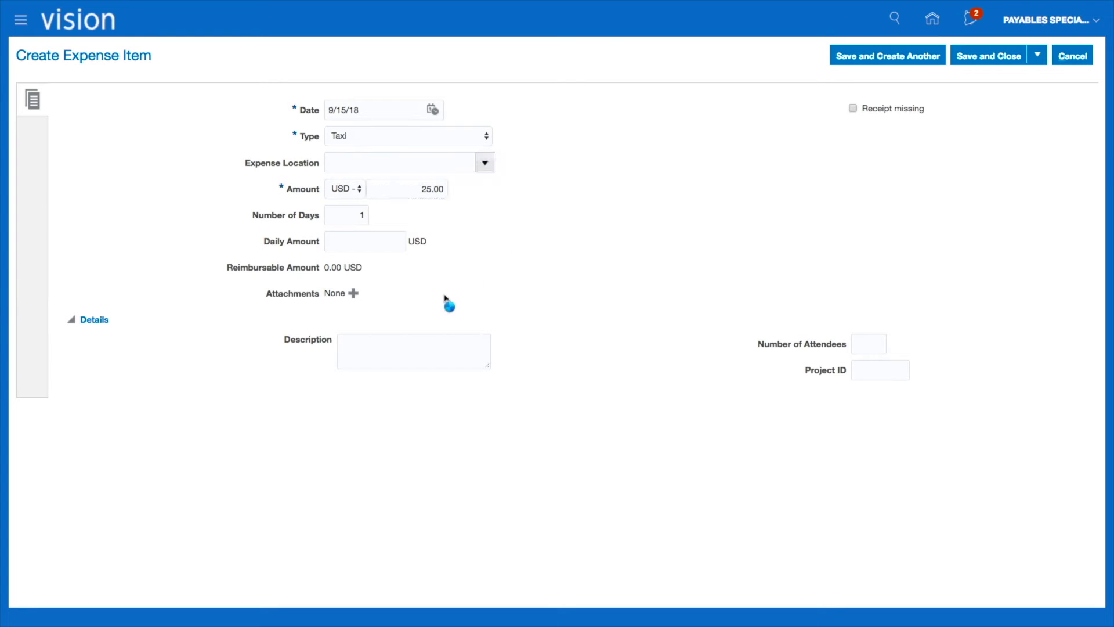
click(354, 294)
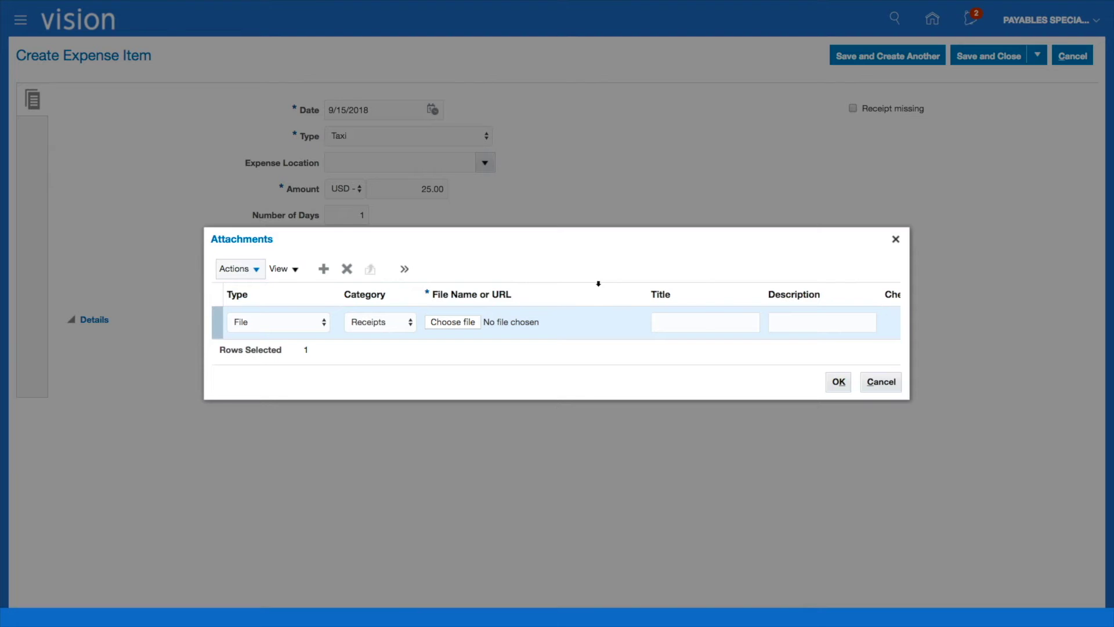
Attach Taxi Receipt.png, described 'Taxi from NY', to the expense item.
click(451, 323)
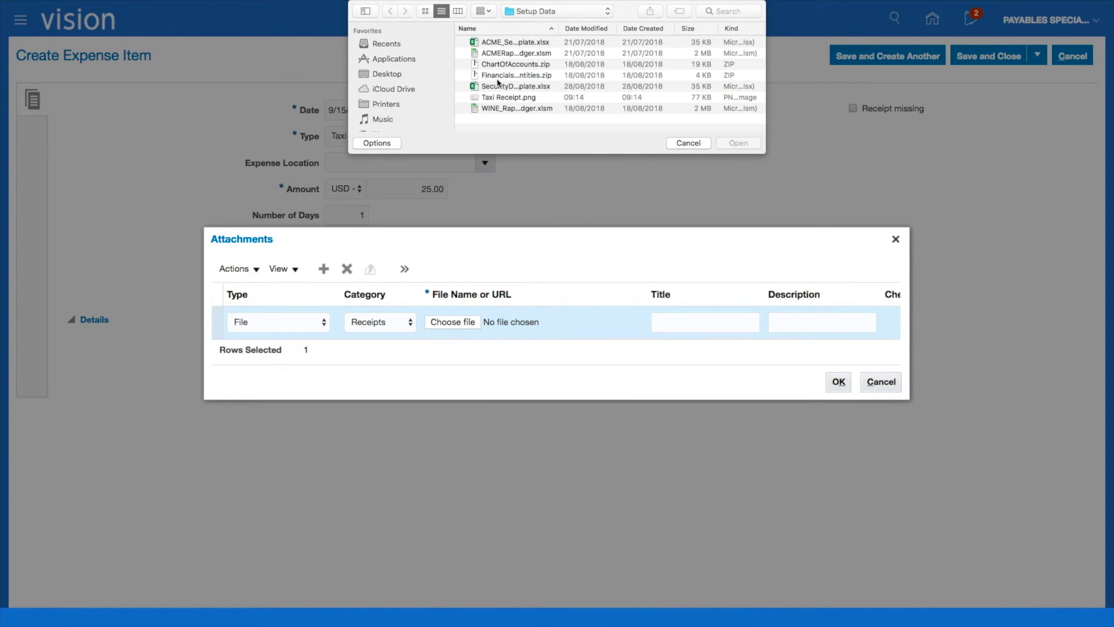
click(508, 97)
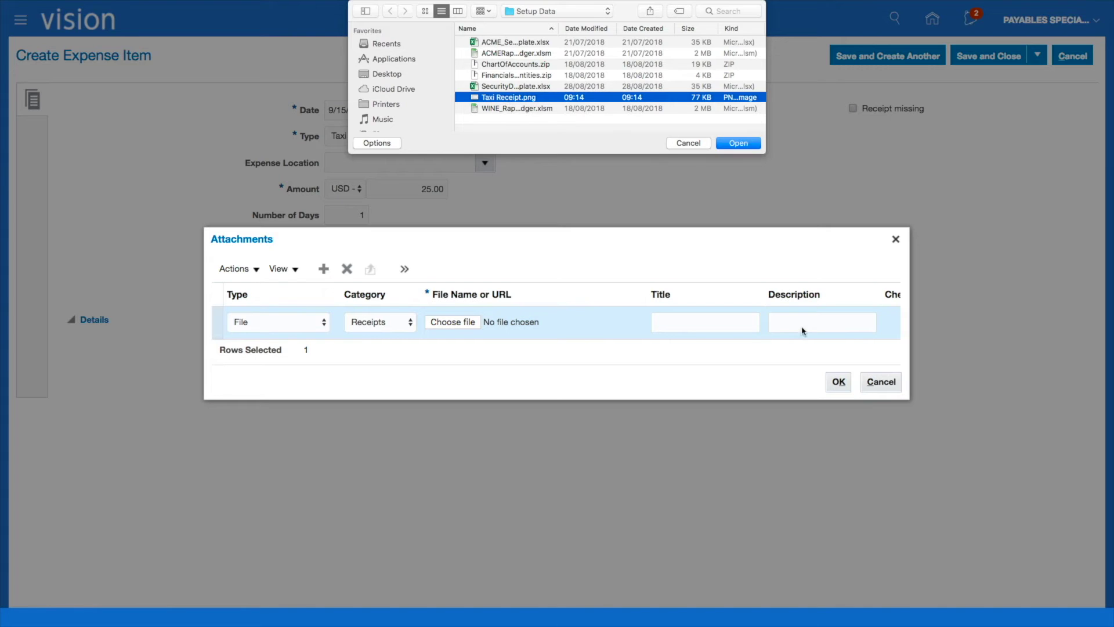
click(738, 144)
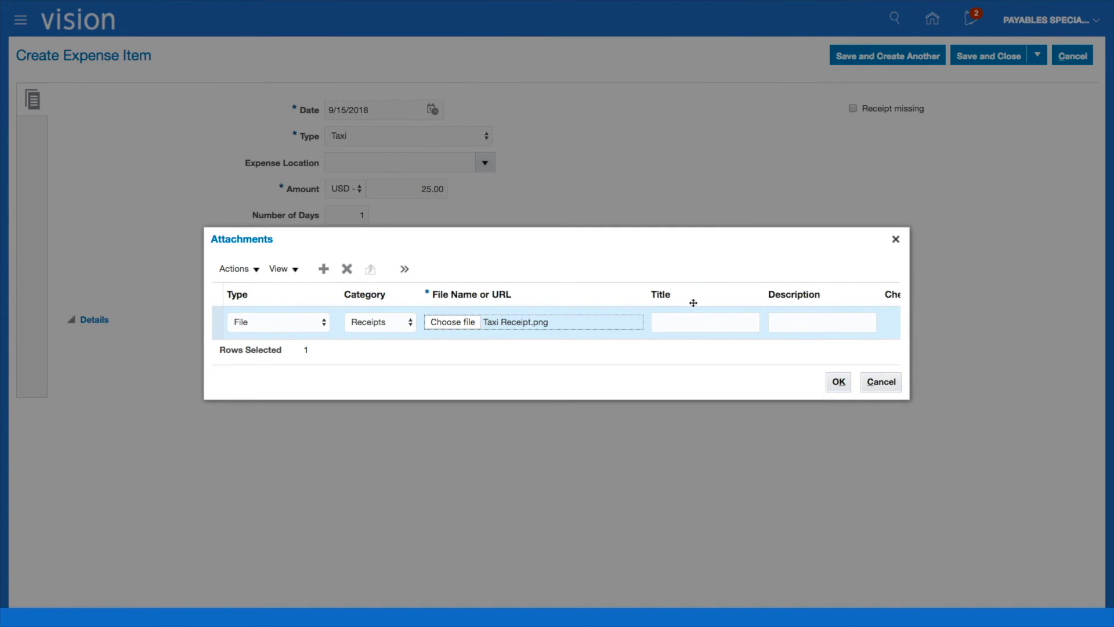
click(798, 324)
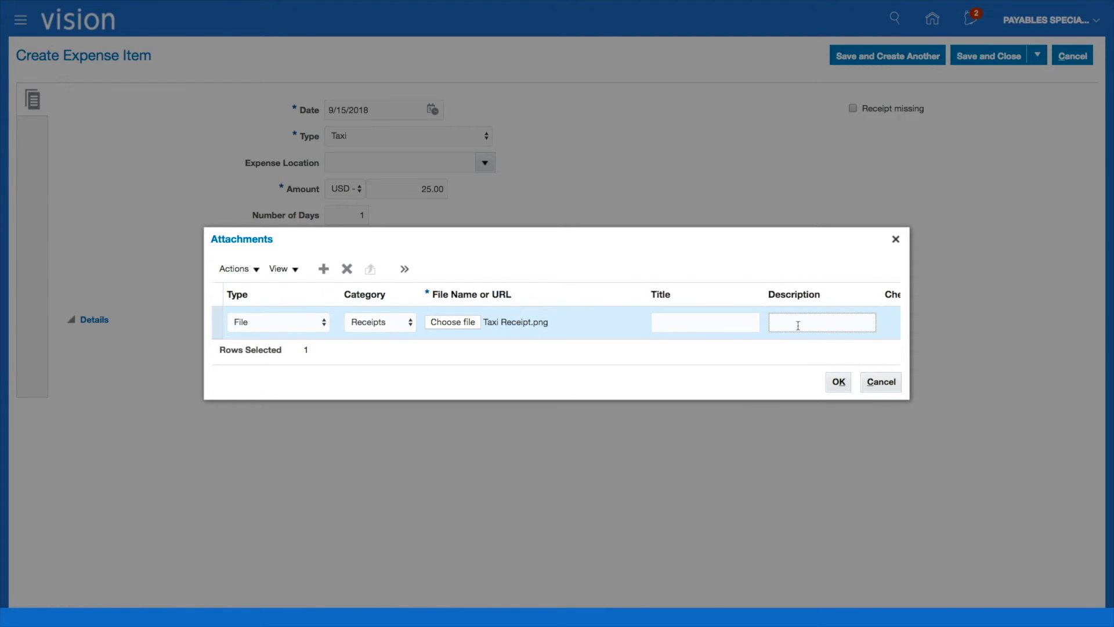
text(TA)
text(a)
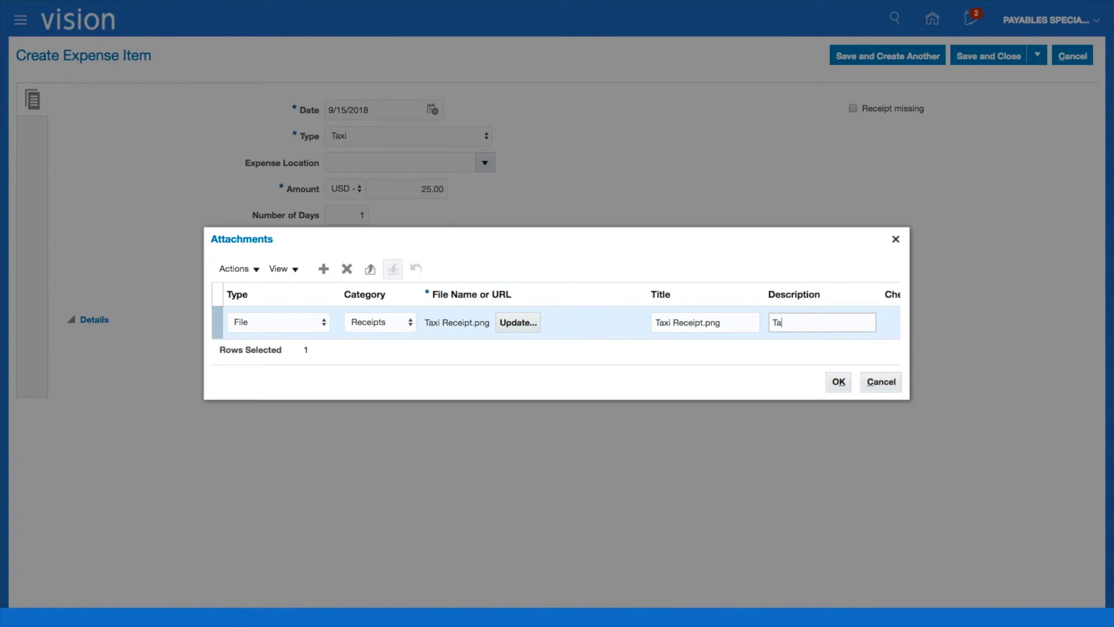
text(rom NY)
click(839, 381)
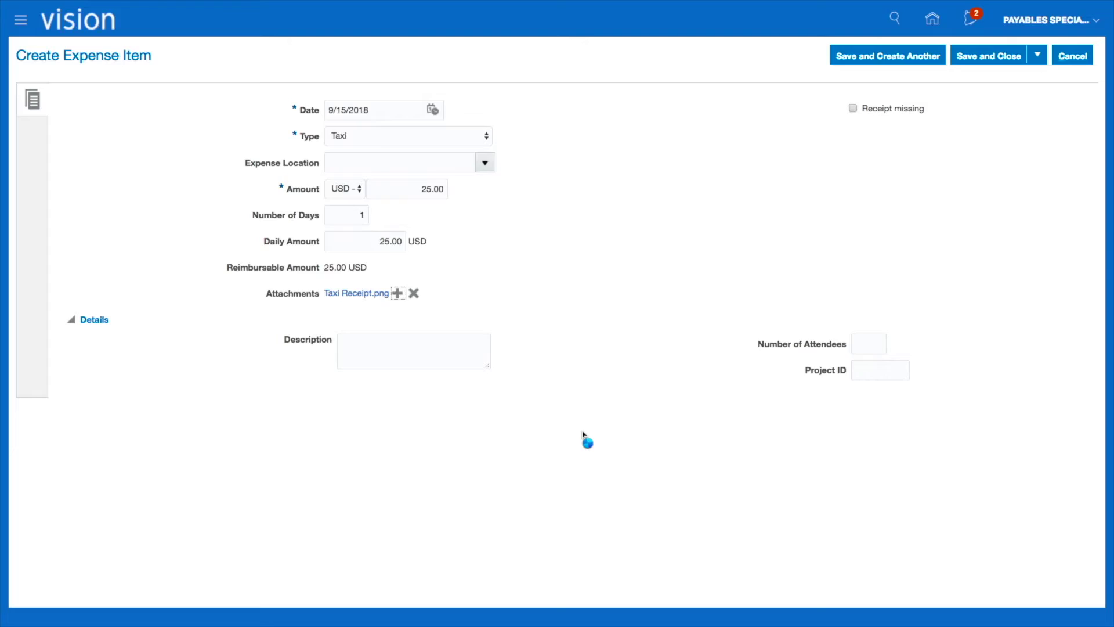
click(396, 351)
text(T)
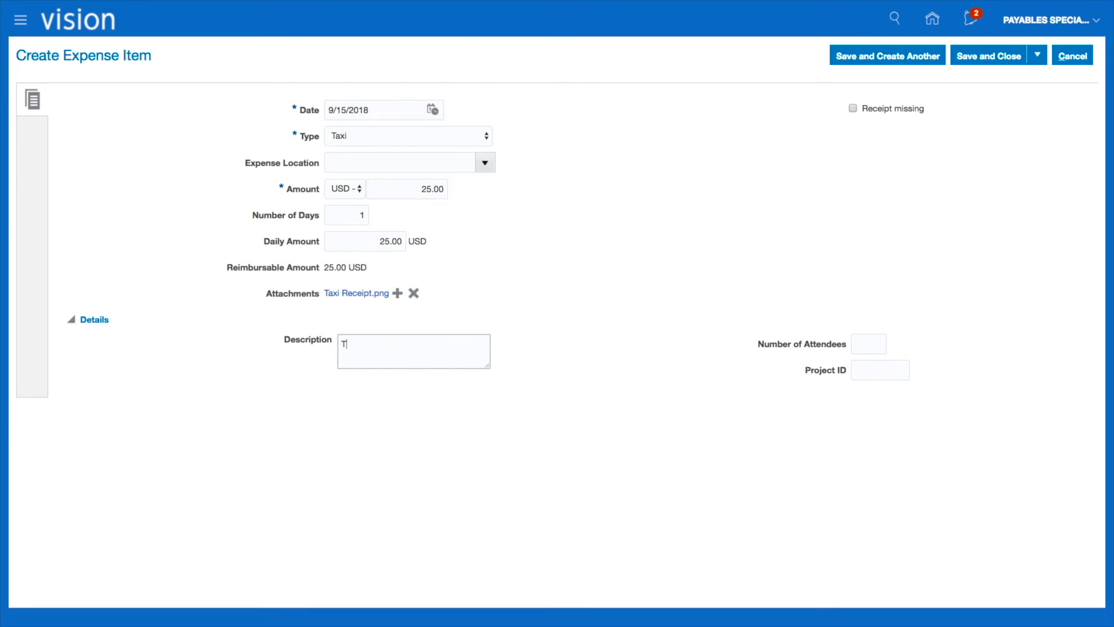
text(rip t)
text(o NY)
click(615, 366)
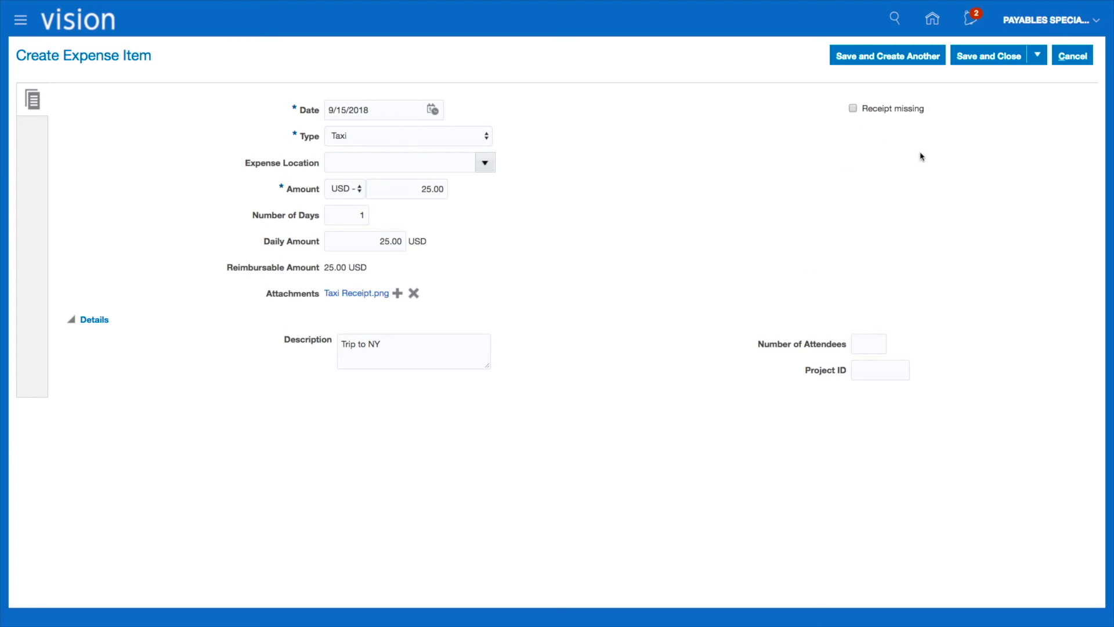
click(979, 58)
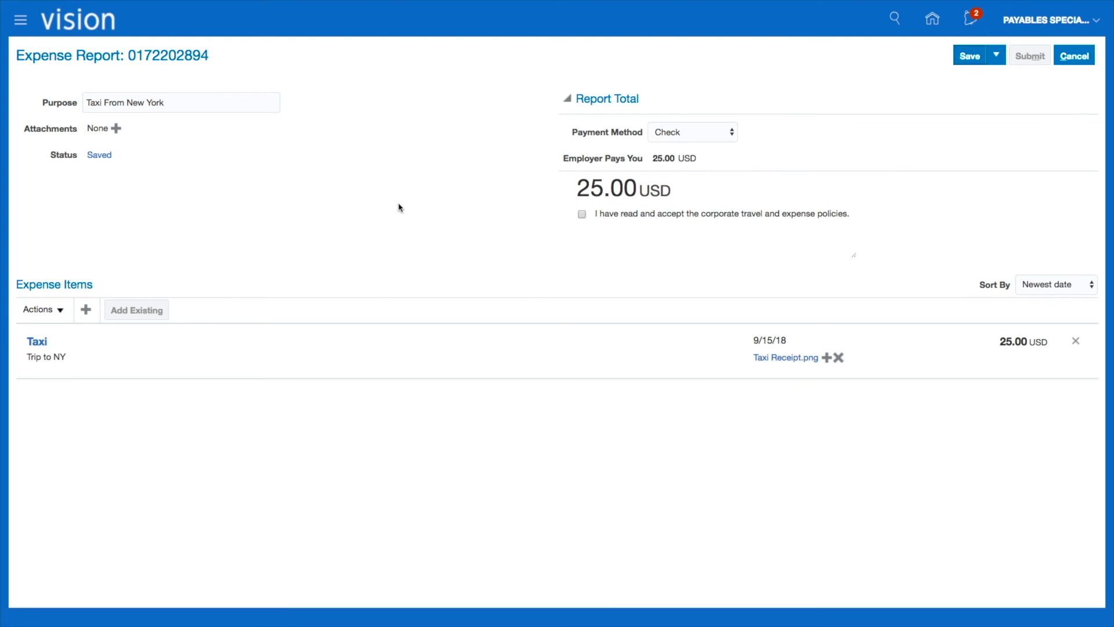
click(98, 156)
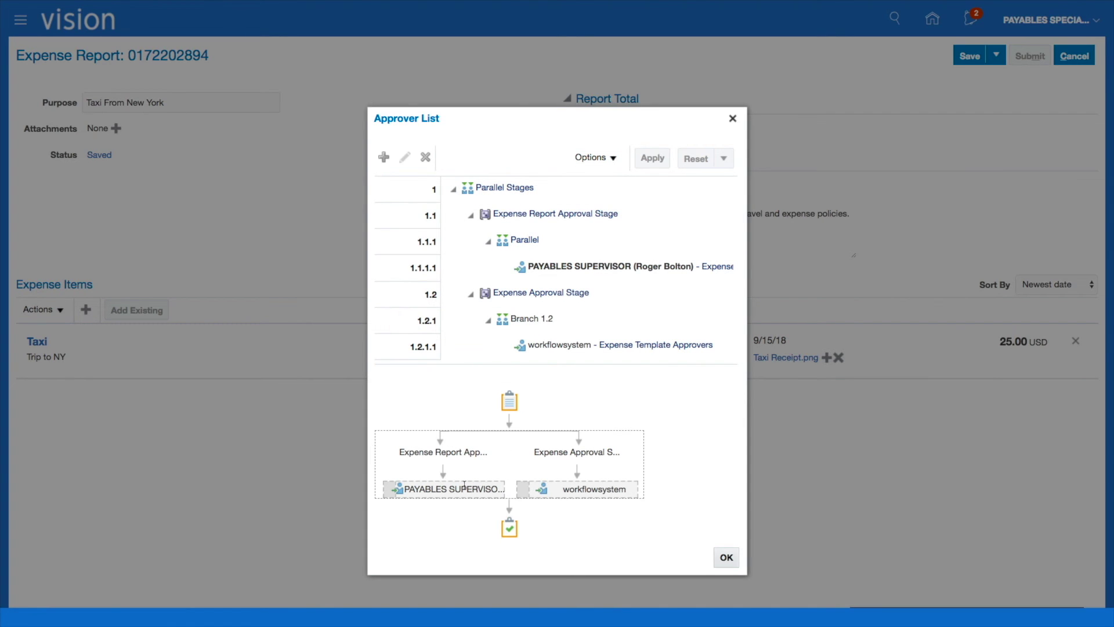
click(726, 558)
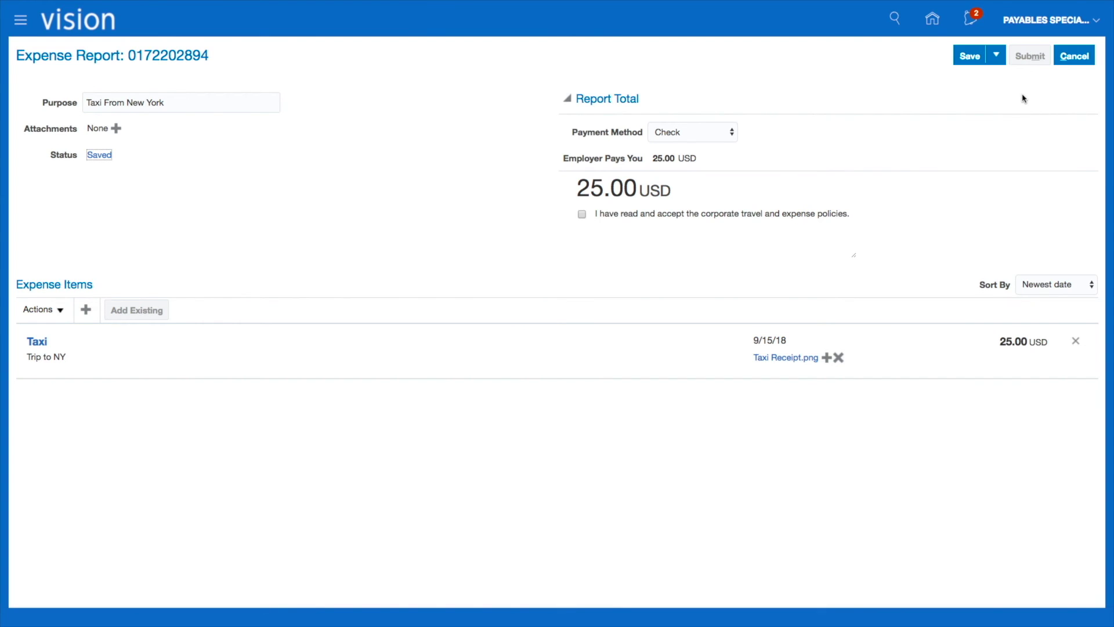
click(581, 213)
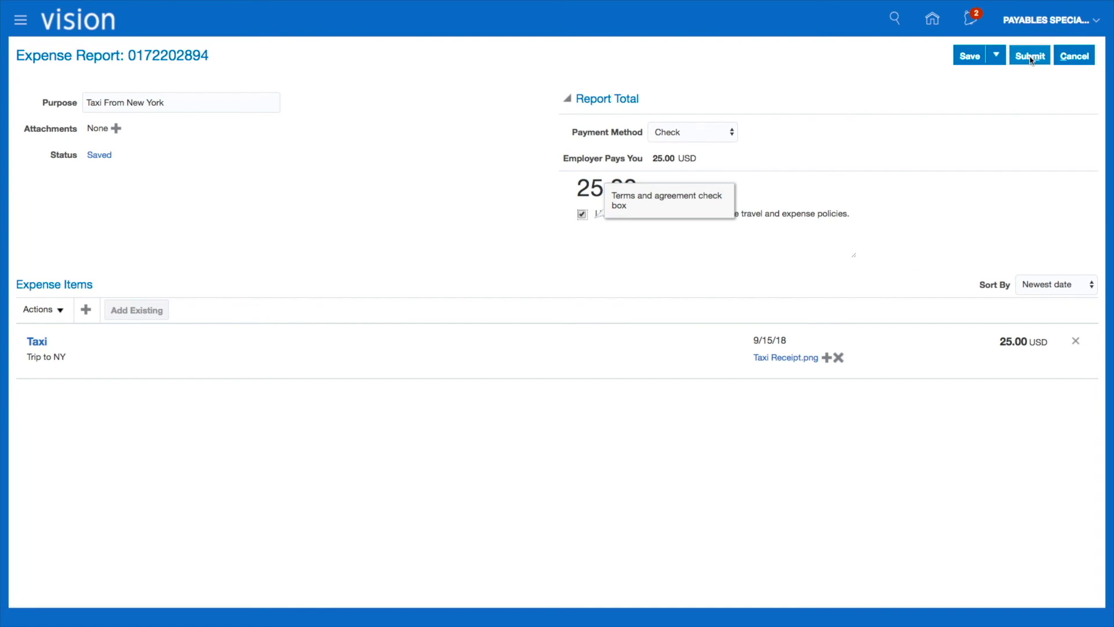
click(1029, 55)
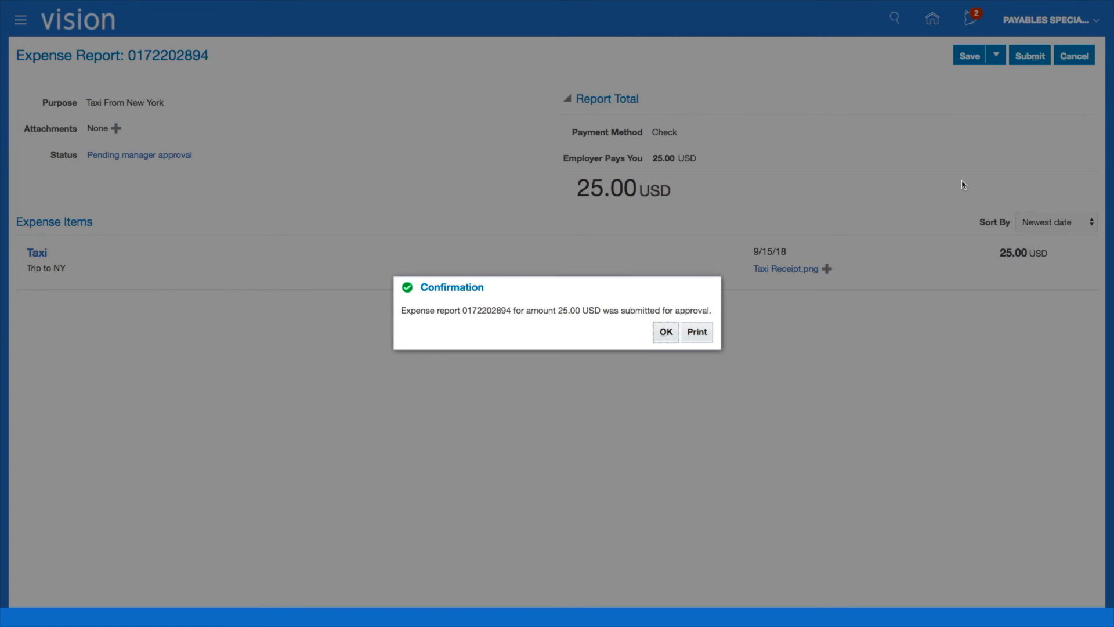
click(697, 333)
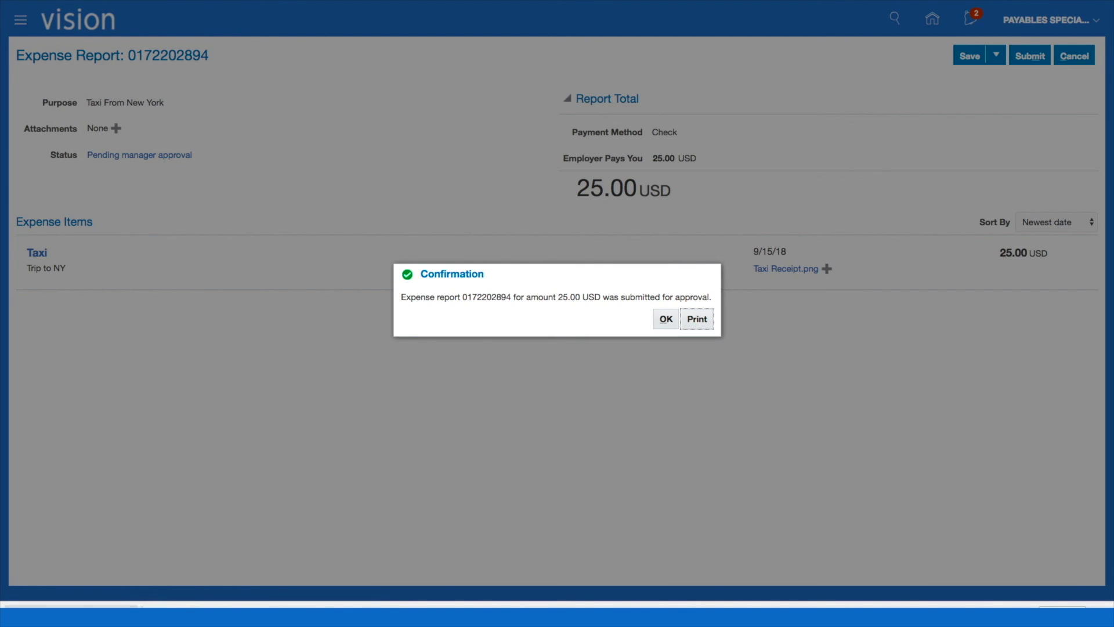
click(697, 319)
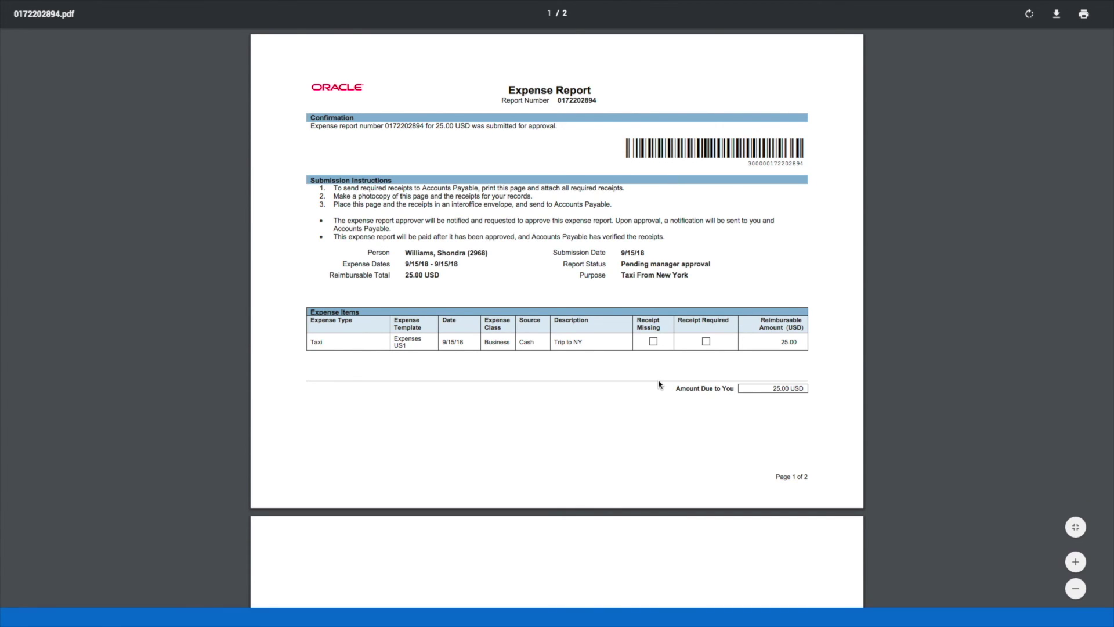
scroll(659, 353, down, 1)
scroll(657, 338, up, 1)
Close the PDF and dismiss the submission confirmation.
key(ctrl+w)
click(666, 332)
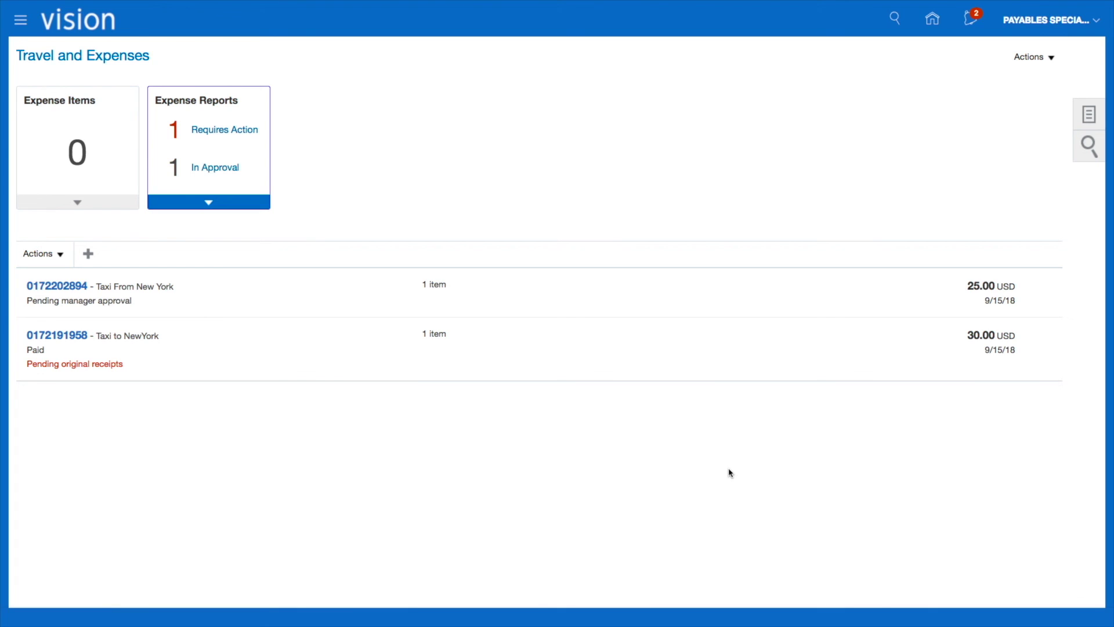
click(200, 297)
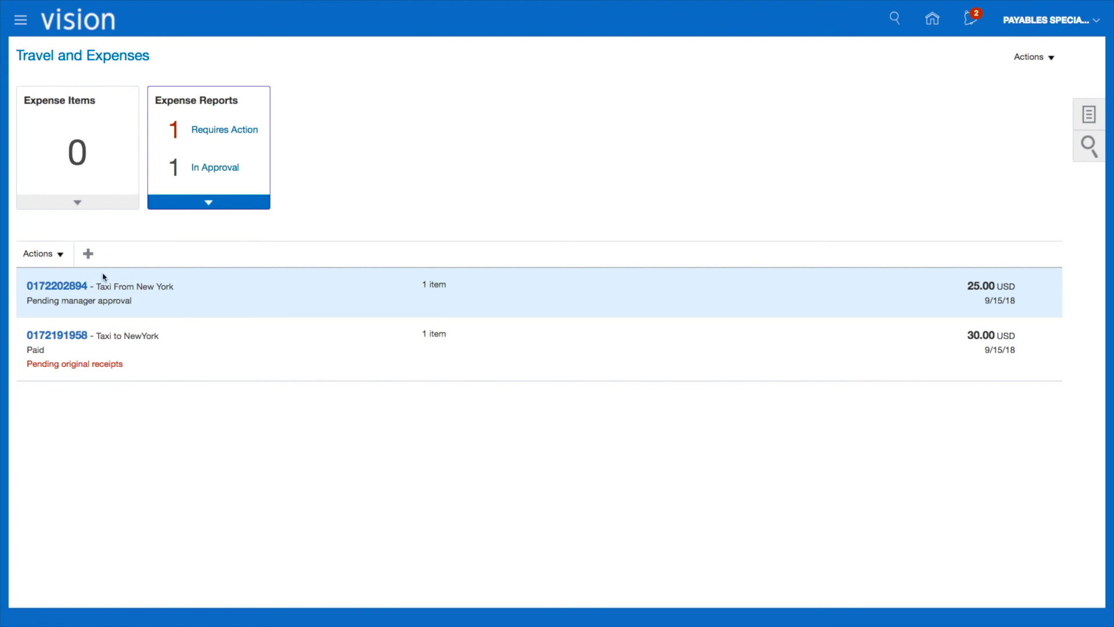
drag(89, 286, 28, 286)
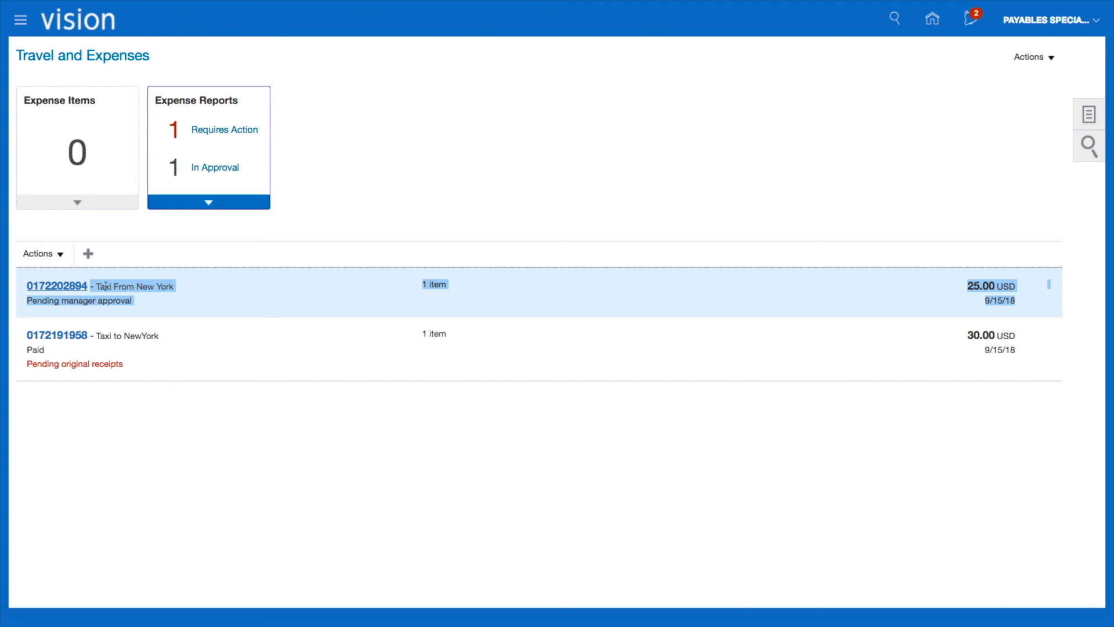
click(247, 294)
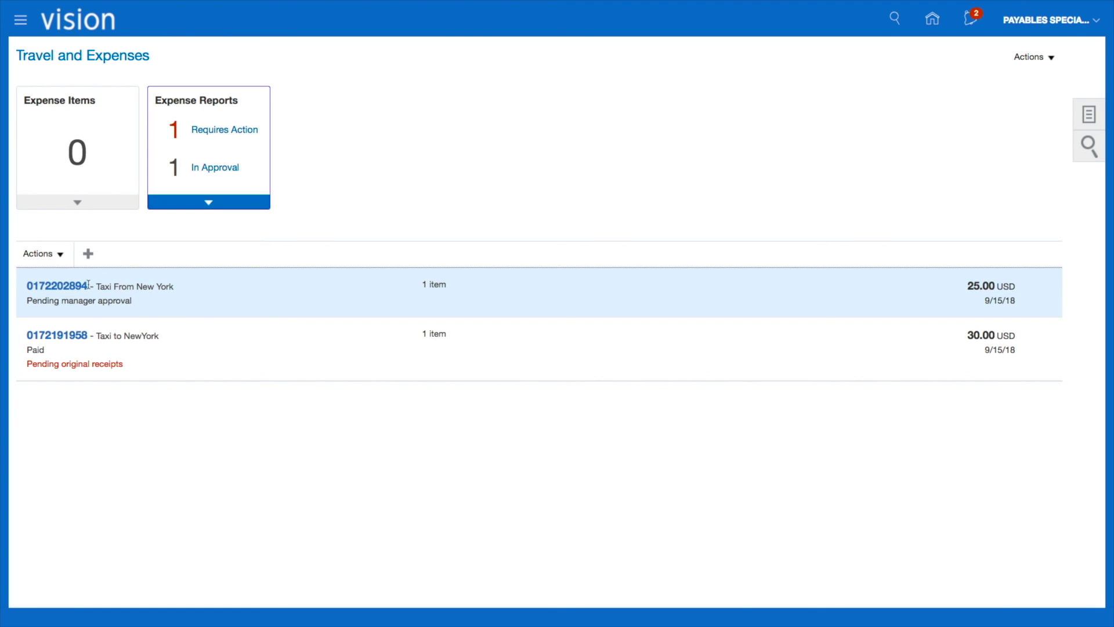
drag(90, 286, 29, 286)
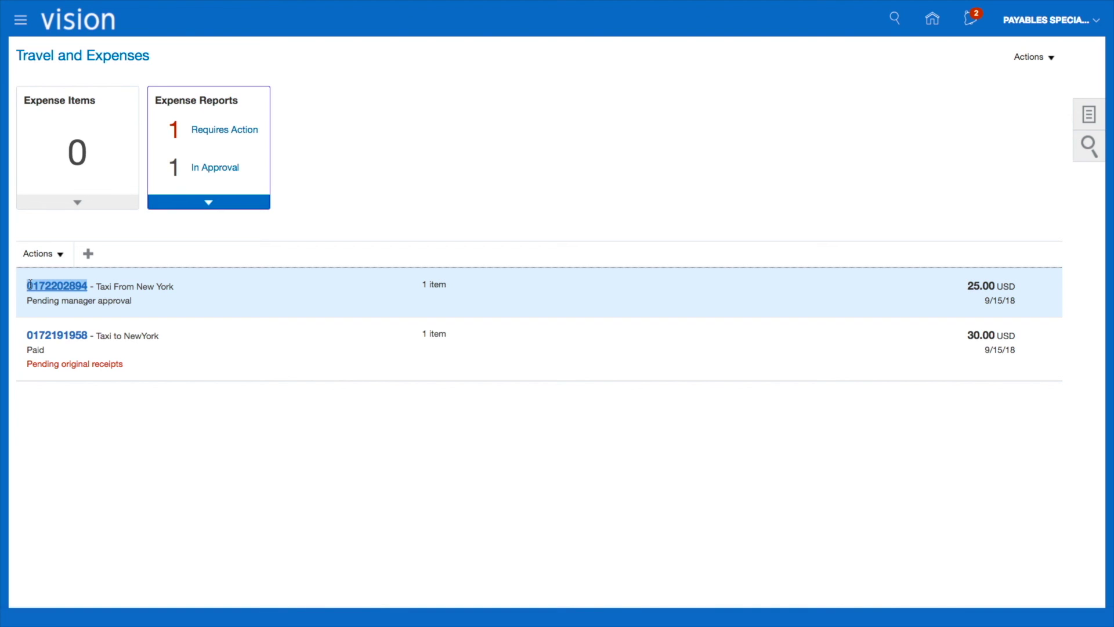